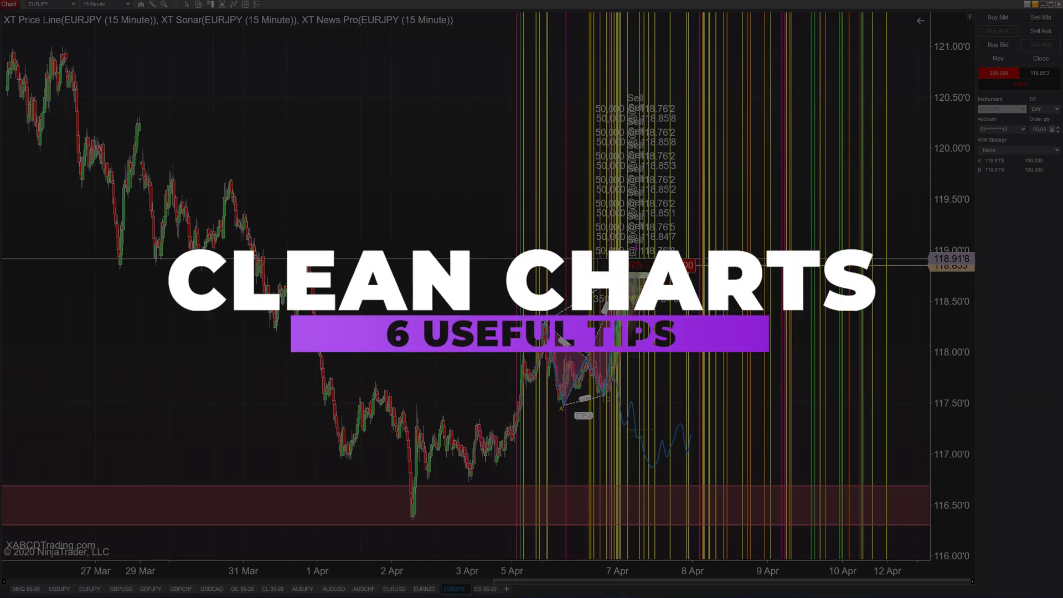
pyautogui.scroll(-1, 465, 285)
pyautogui.scroll(1, 465, 285)
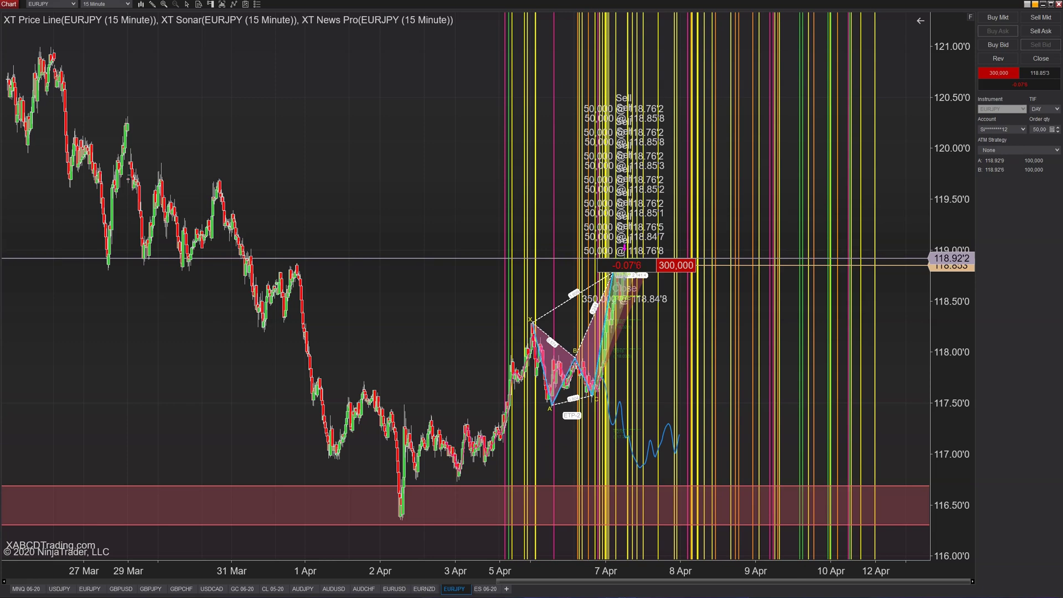
# Hide both the horizontal and the vertical grid lines in the chart properties
pyautogui.rightClick(319, 117)
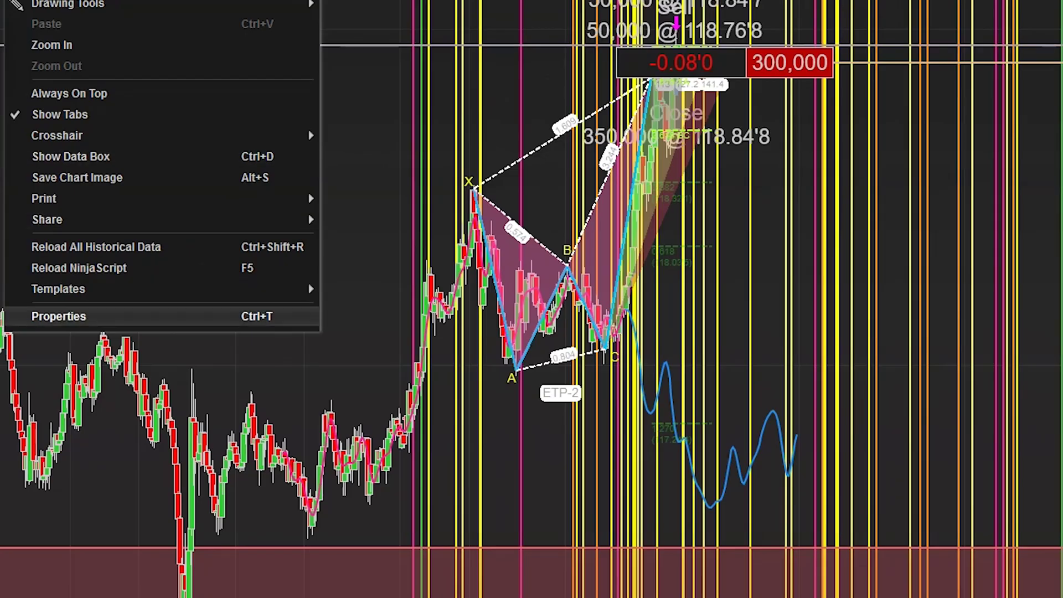
pyautogui.click(349, 380)
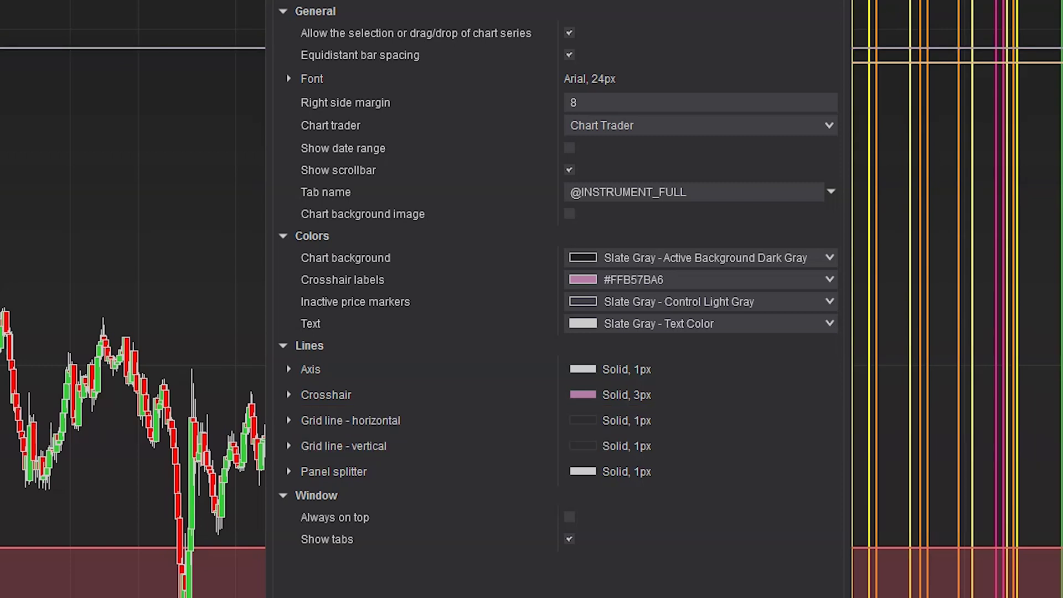
pyautogui.click(288, 420)
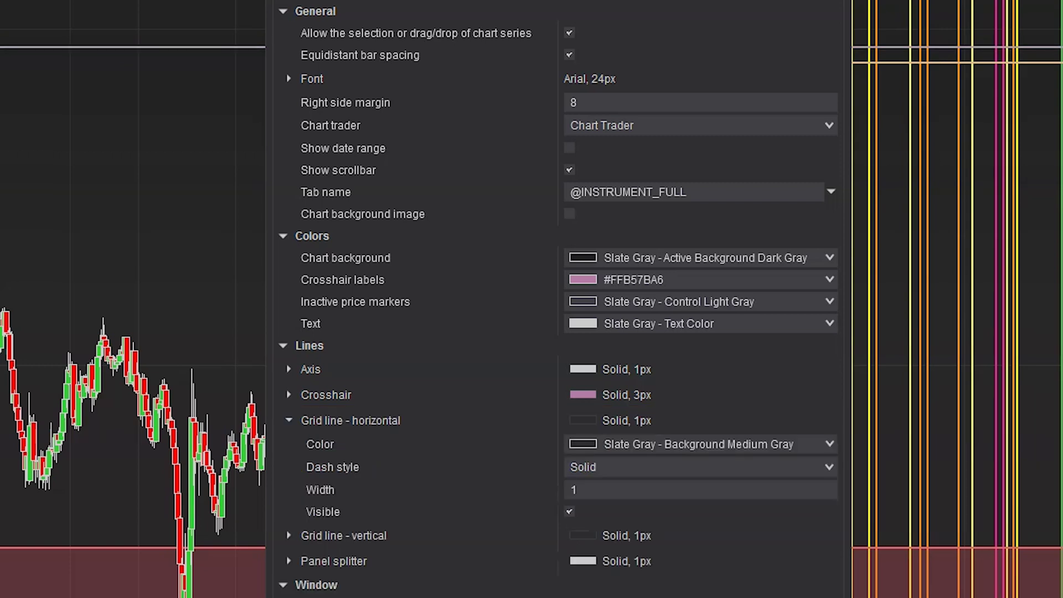
pyautogui.click(569, 511)
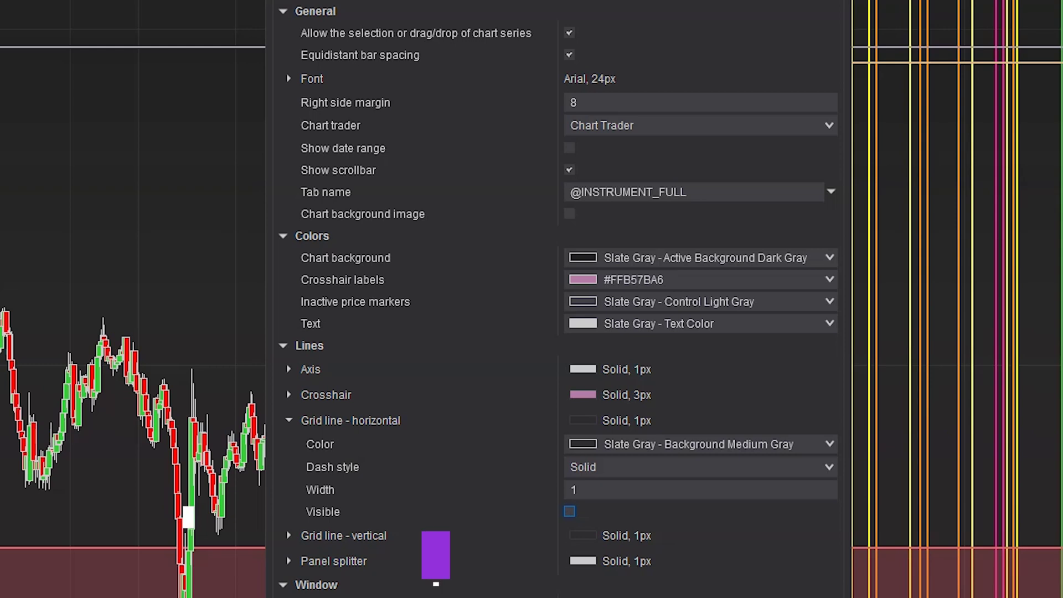
pyautogui.click(288, 535)
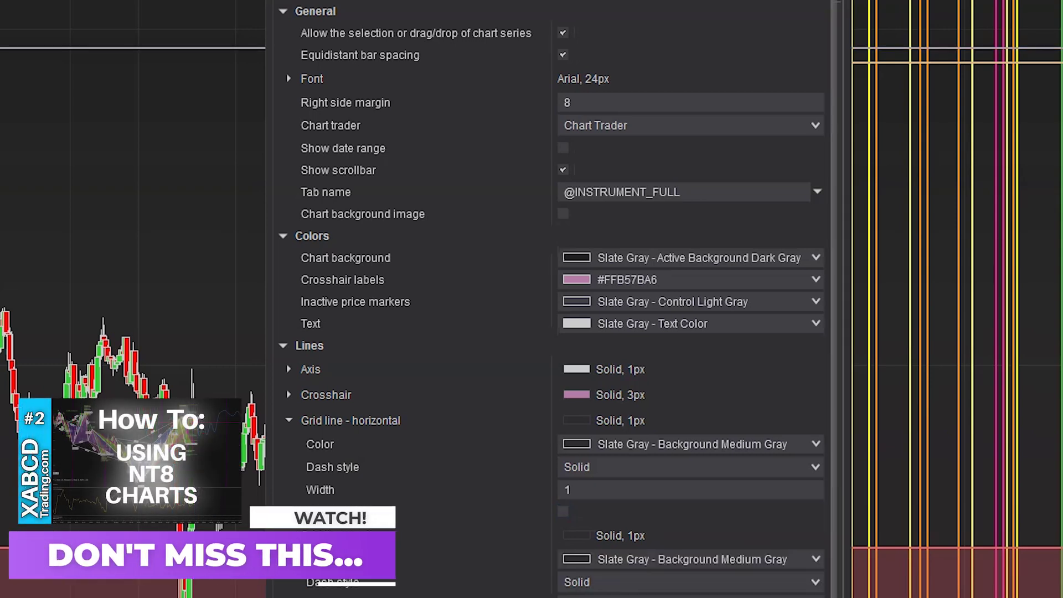
pyautogui.scroll(-2, 554, 299)
pyautogui.click(562, 583)
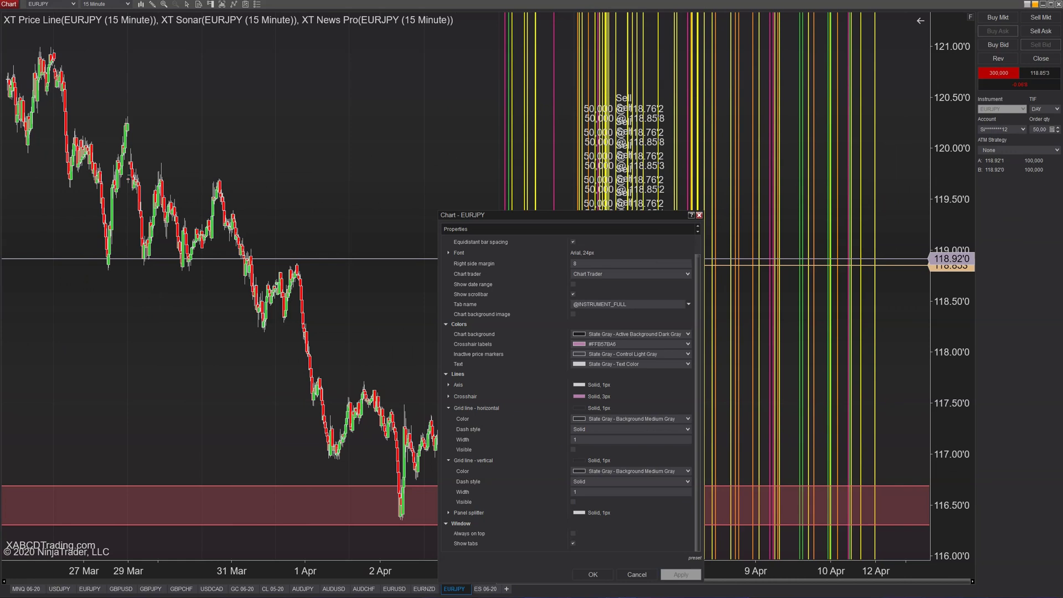
pyautogui.press('Return')
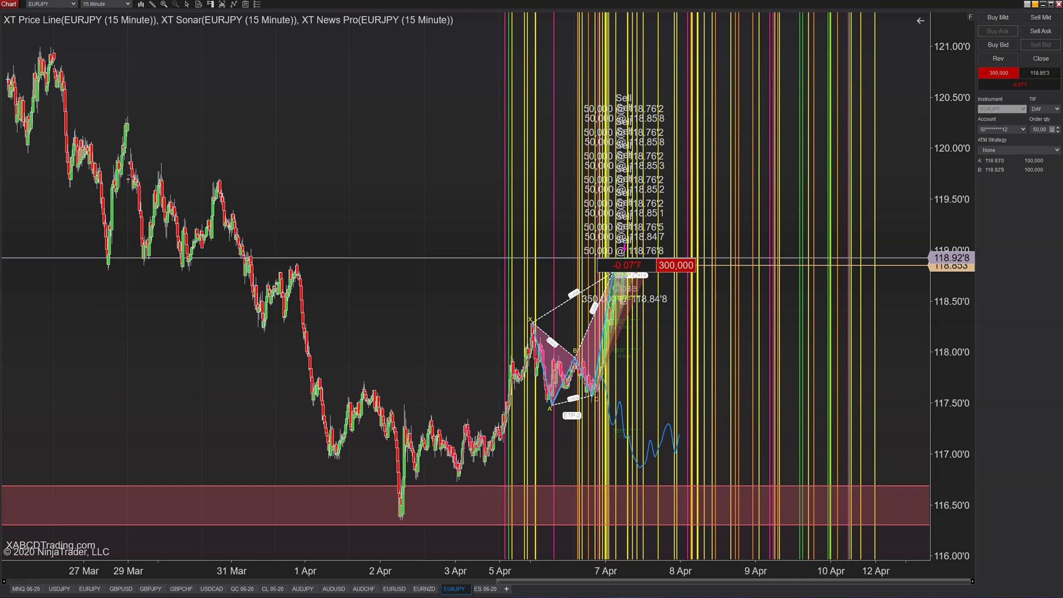
# Set the visibility of the trading hours break line to Off in the EURJPY data series
pyautogui.rightClick(392, 96)
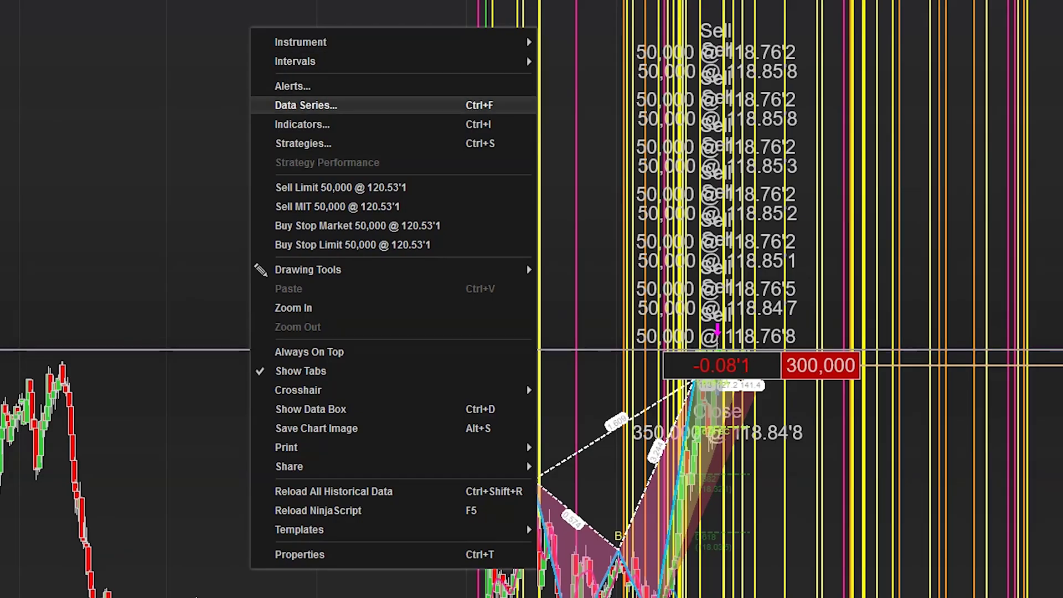
pyautogui.click(305, 105)
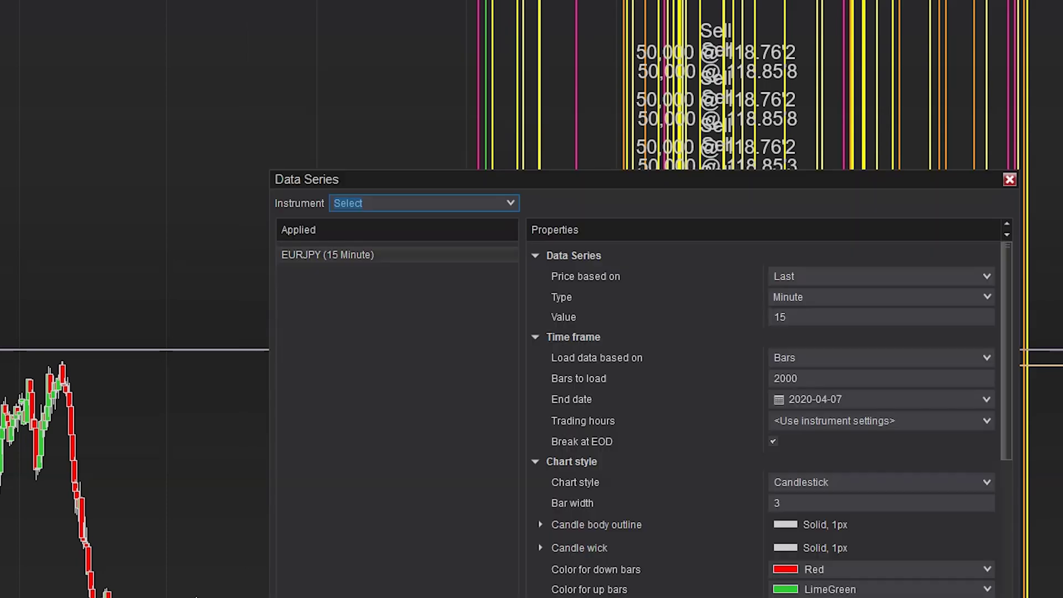
pyautogui.scroll(-1, 653, 310)
pyautogui.scroll(-5, 654, 315)
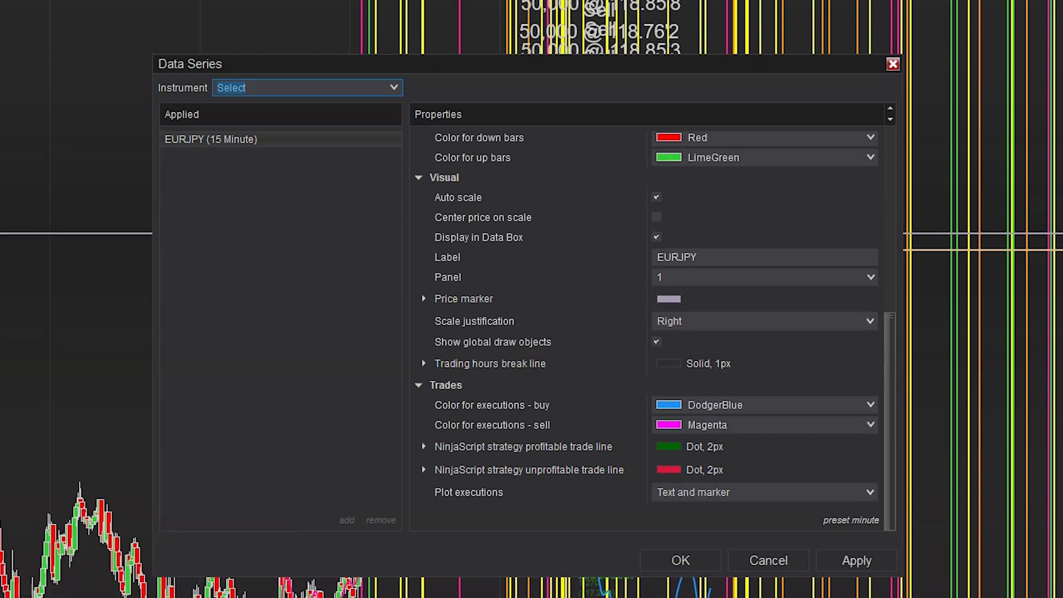
pyautogui.click(424, 364)
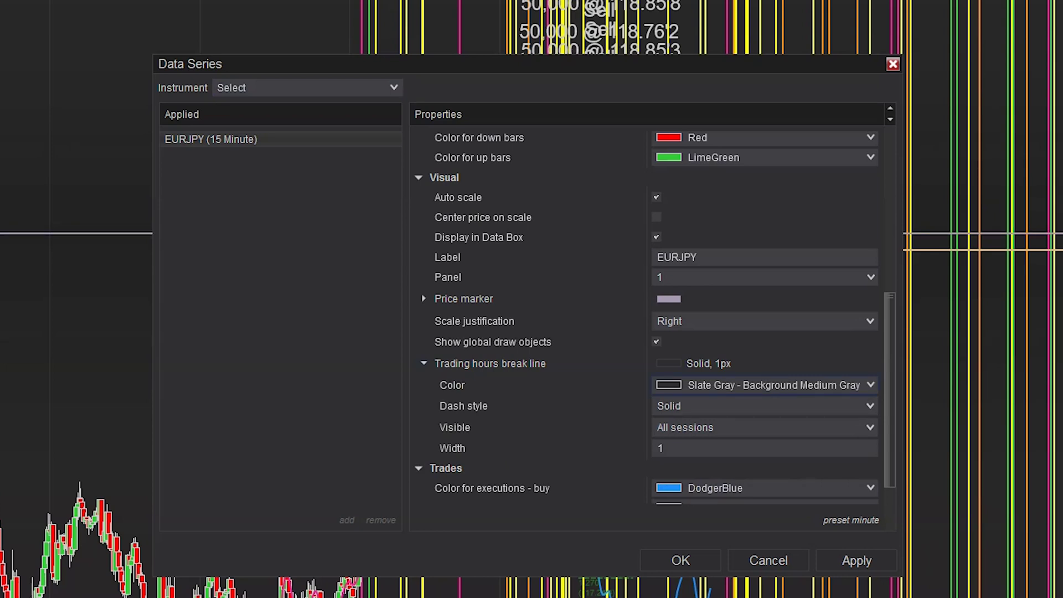
pyautogui.click(765, 427)
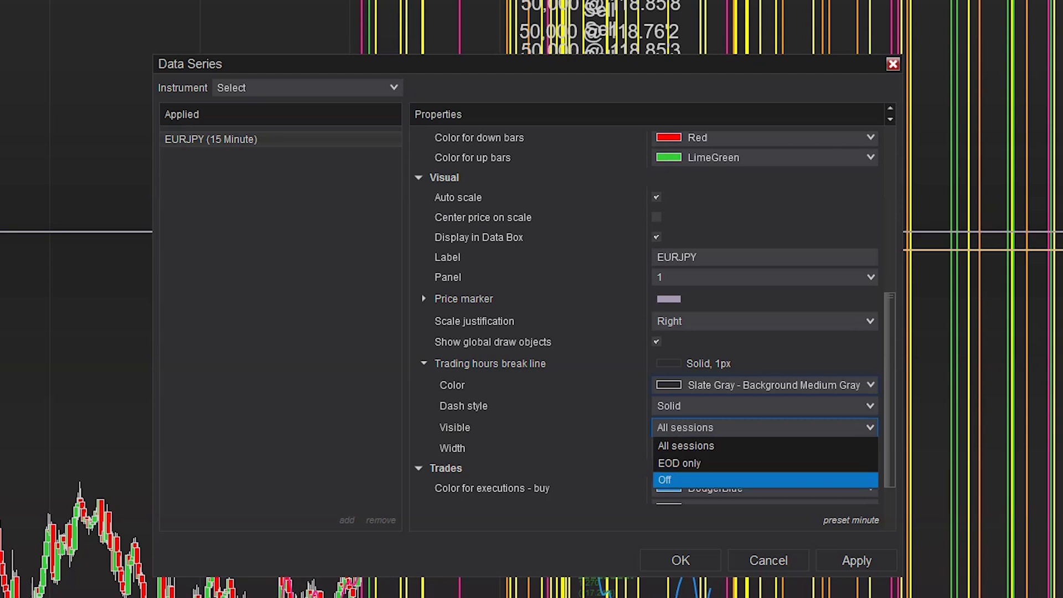
pyautogui.click(765, 480)
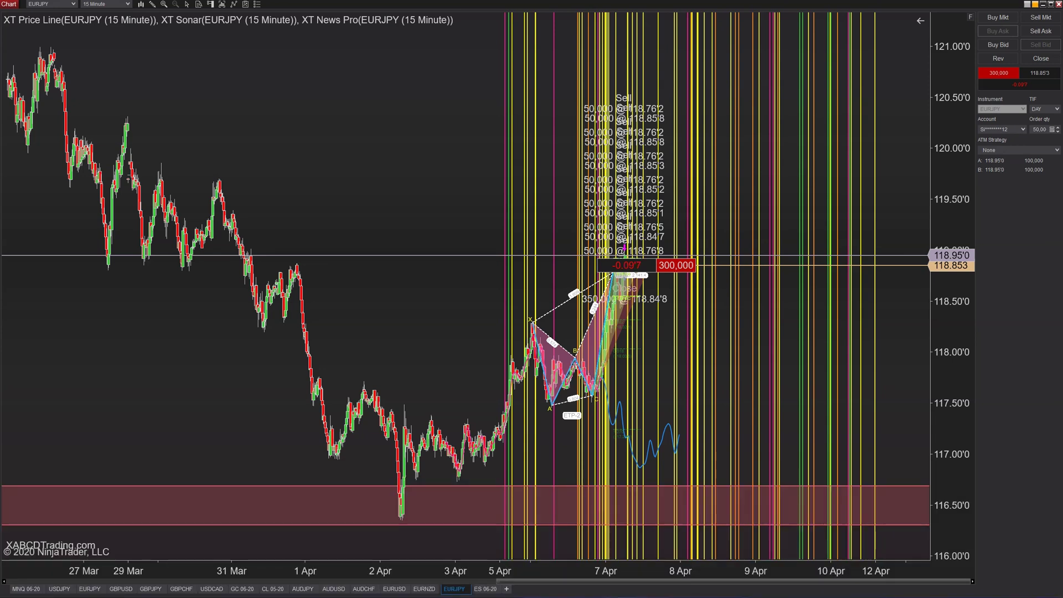
# Configure the XT News Pro indicator to show only selected events instead of all events, and apply the change
pyautogui.rightClick(424, 64)
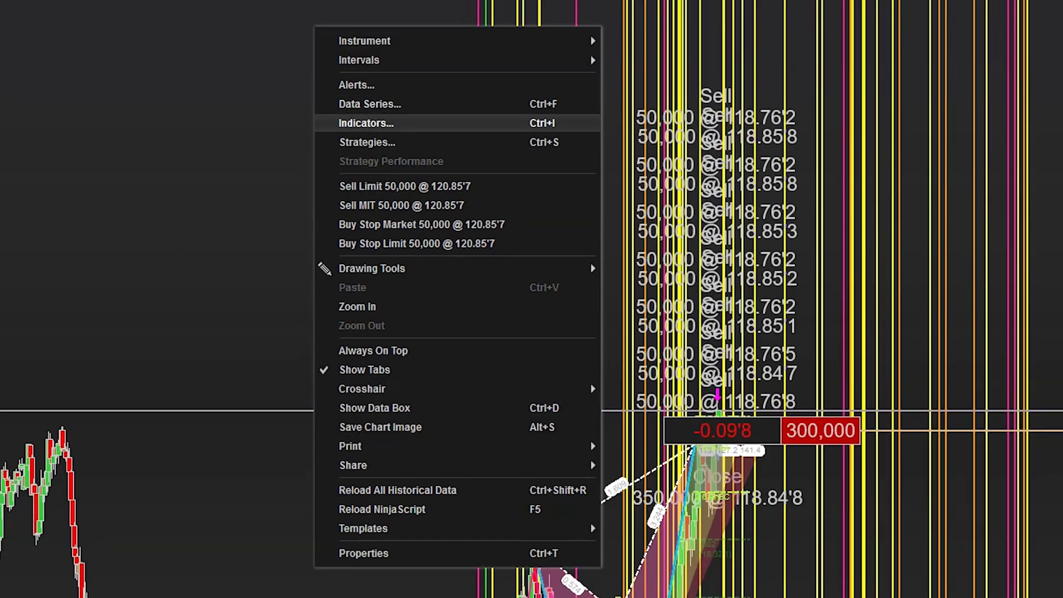
pyautogui.click(366, 123)
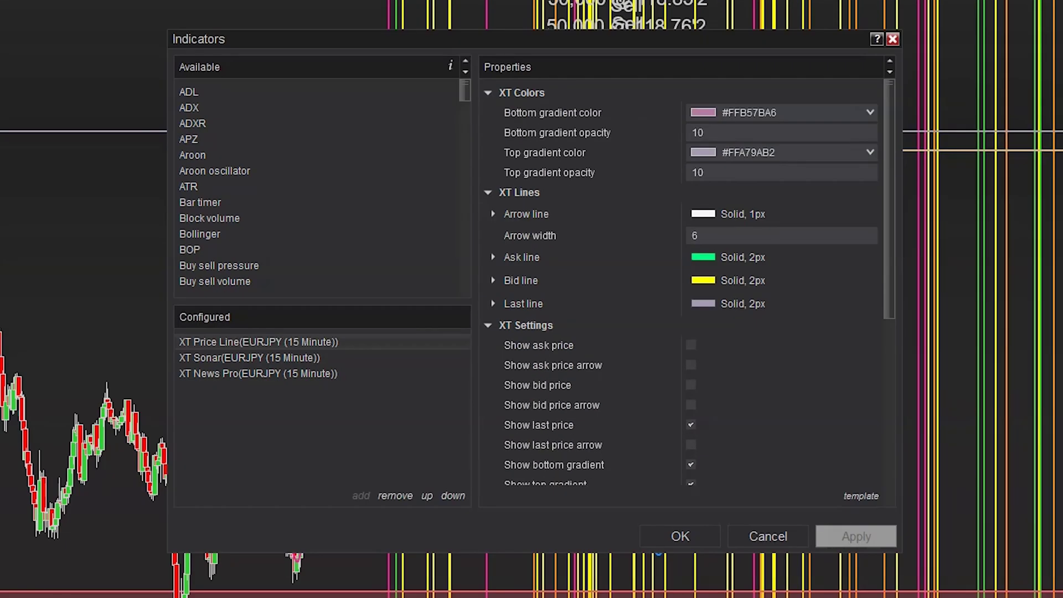
pyautogui.click(258, 373)
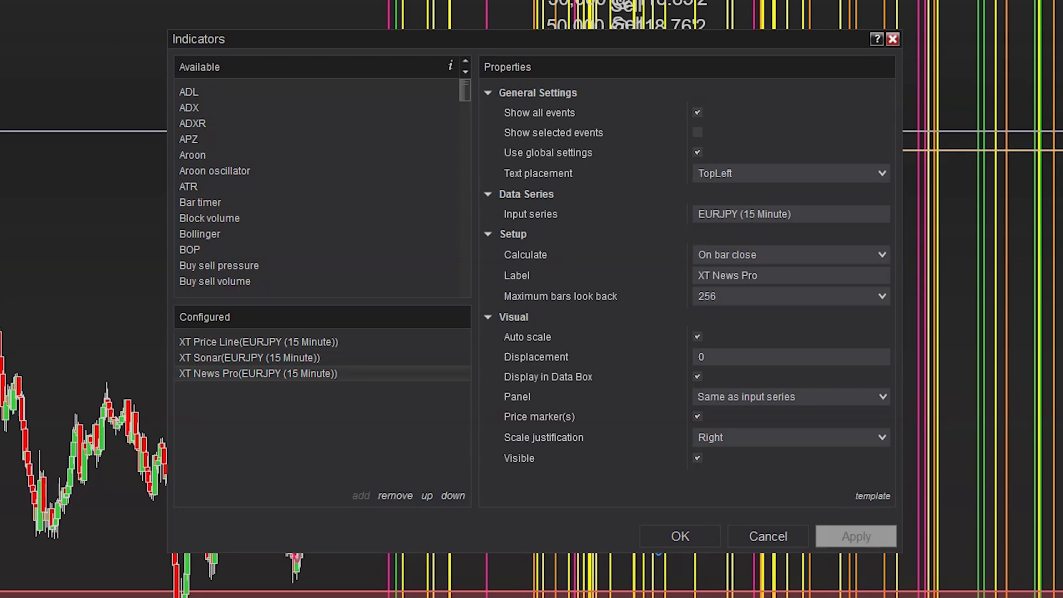
pyautogui.click(698, 132)
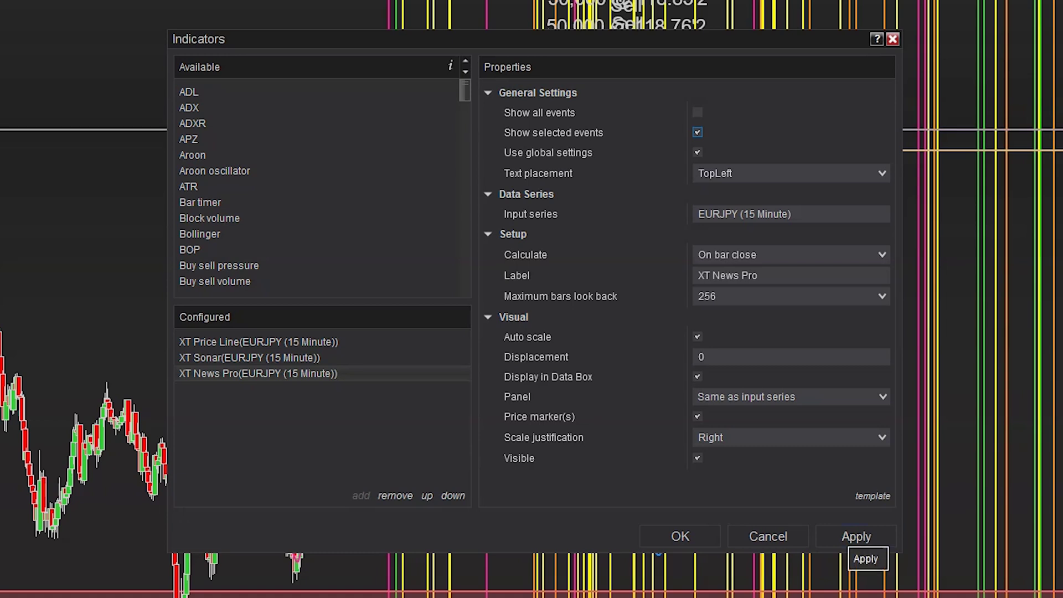
pyautogui.click(856, 537)
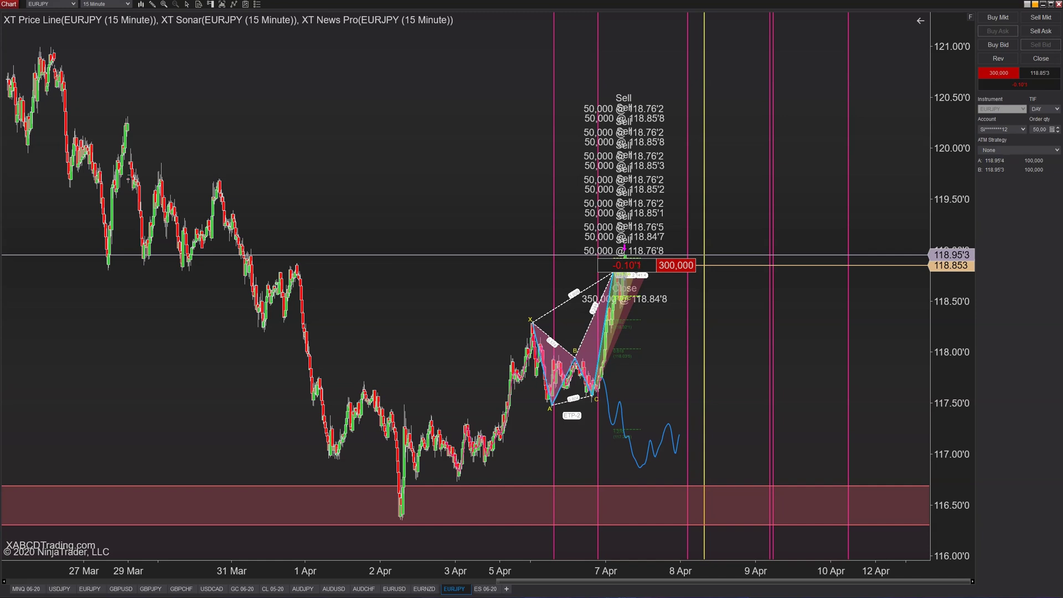
# Examine the event details of the magenta news line between 5 and 7 Apr and of the yellow line after 8 Apr
pyautogui.click(554, 286)
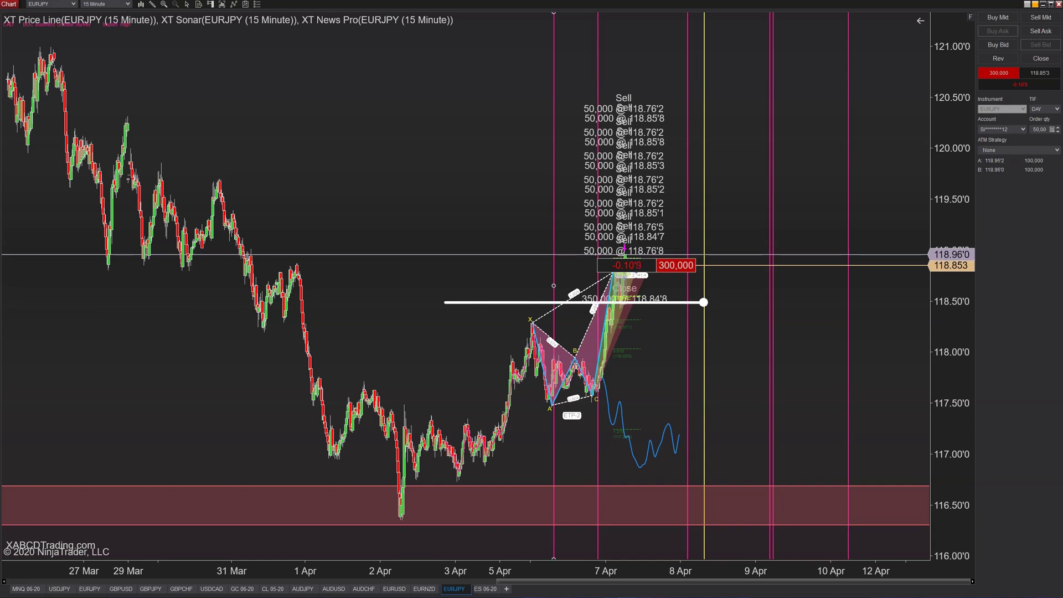
pyautogui.click(704, 302)
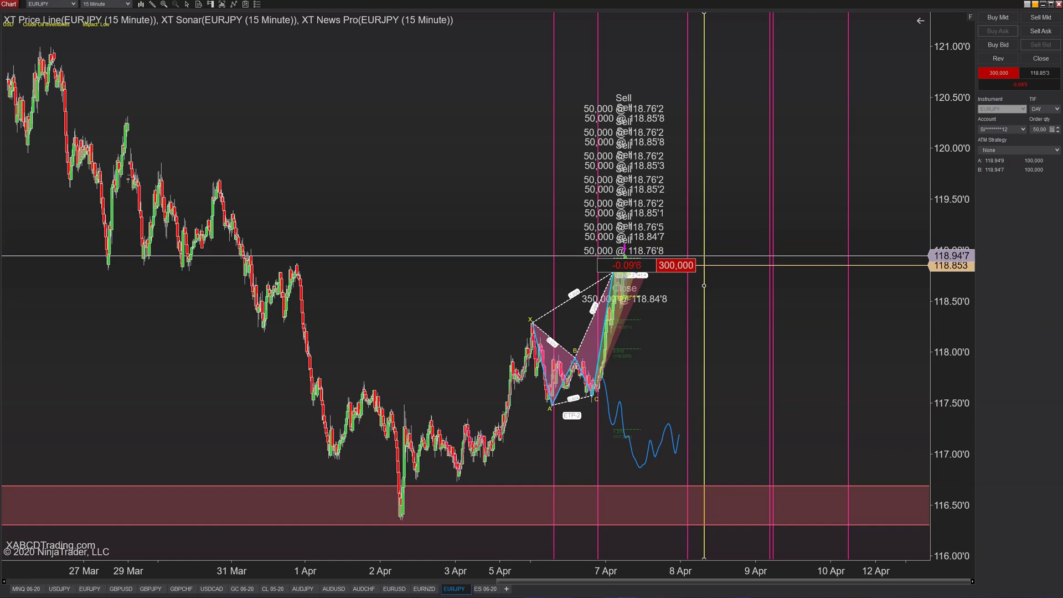
pyautogui.hscroll(3, 465, 286)
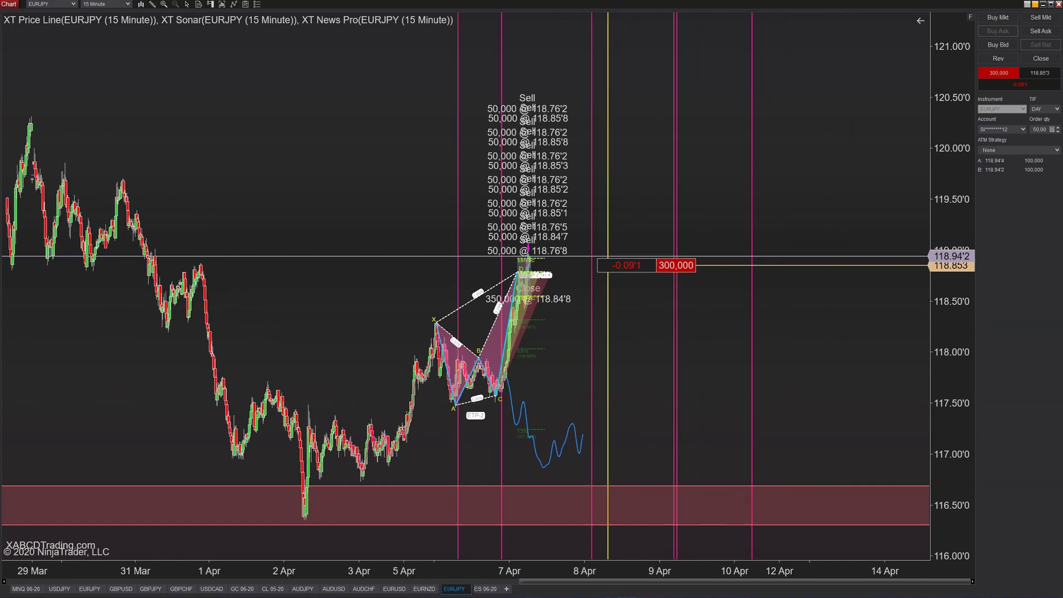
pyautogui.scroll(1, 465, 288)
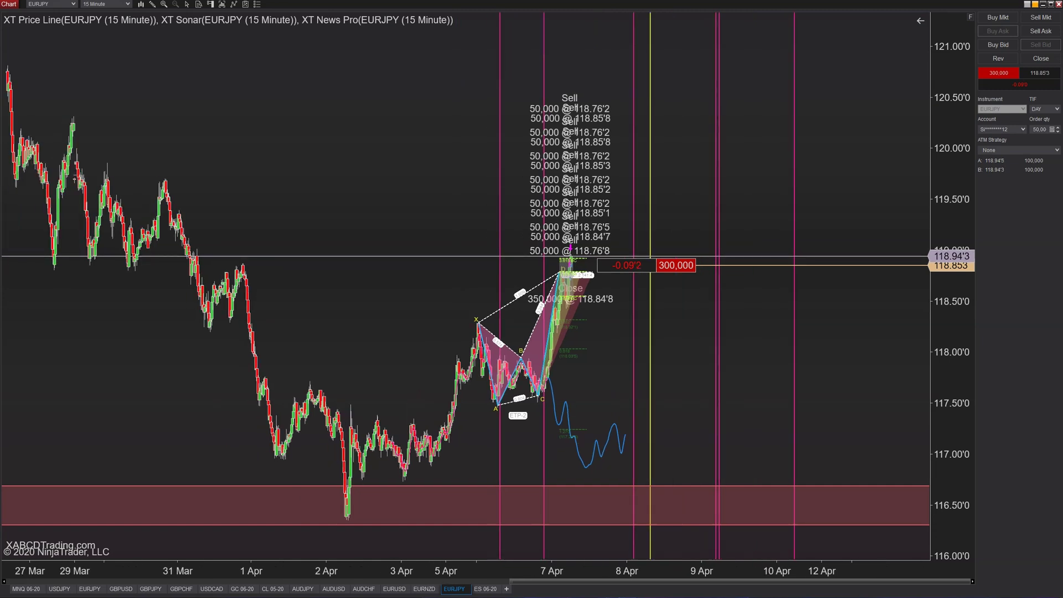
pyautogui.scroll(2, 465, 288)
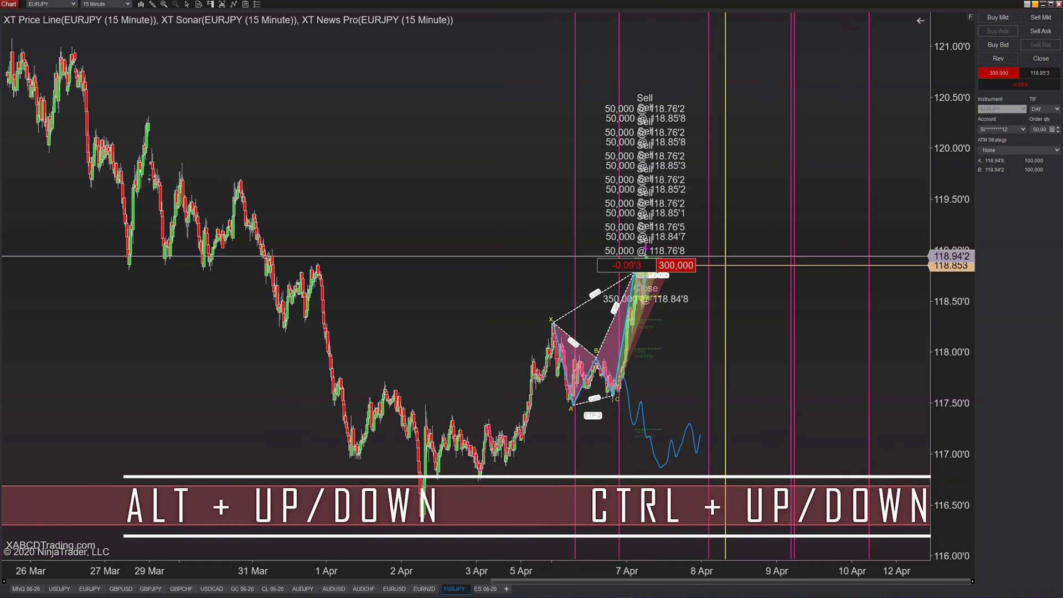
# Compress the bar spacing until the price history reaches back before 20 Mar
pyautogui.hotkey('ctrl', 'Down')
pyautogui.hotkey('alt', 'Up')
pyautogui.hotkey('alt', 'Up')
pyautogui.hotkey('ctrl', 'Down')
pyautogui.hotkey('ctrl', 'Down')
pyautogui.hotkey('ctrl', 'Down')
pyautogui.hotkey('ctrl', 'Down')
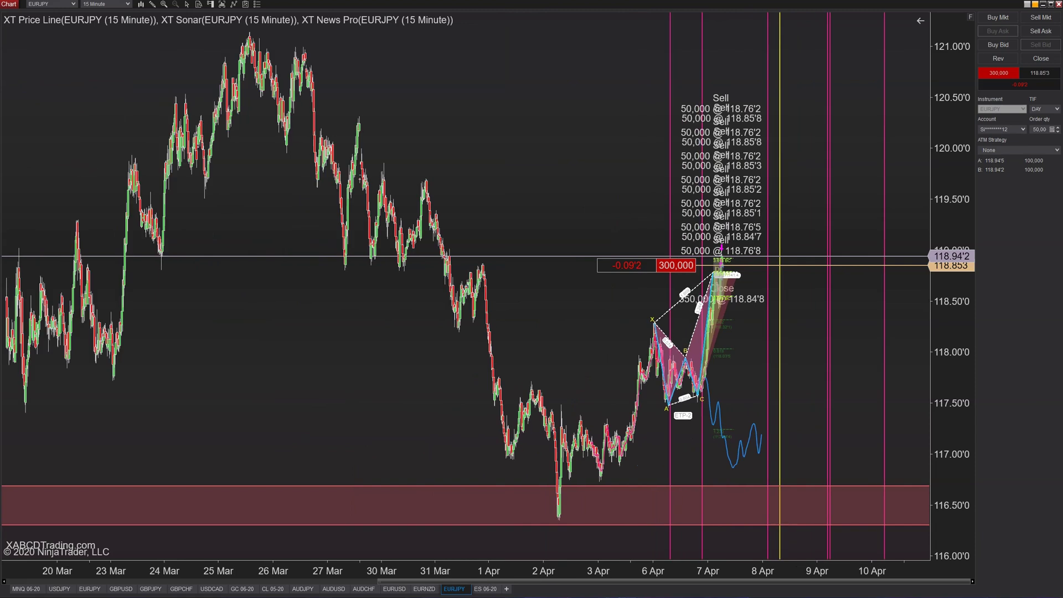
# Try wider and narrower bar spacing, ending with a spread that starts the chart shortly before 26 Mar
pyautogui.hotkey('ctrl', 'Up')
pyautogui.hotkey('ctrl', 'Up')
pyautogui.hotkey('ctrl', 'Up')
pyautogui.hotkey('ctrl', 'Down')
pyautogui.hotkey('ctrl', 'Down')
pyautogui.hotkey('ctrl', 'Down')
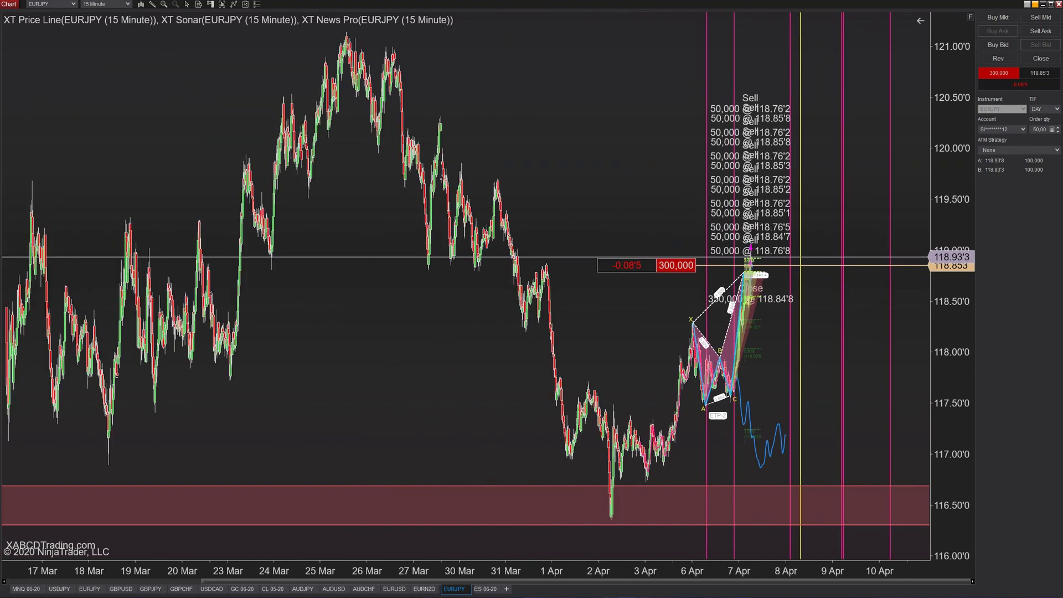
pyautogui.hotkey('ctrl', 'Up')
pyautogui.hotkey('ctrl', 'Up')
pyautogui.hotkey('ctrl', 'Up')
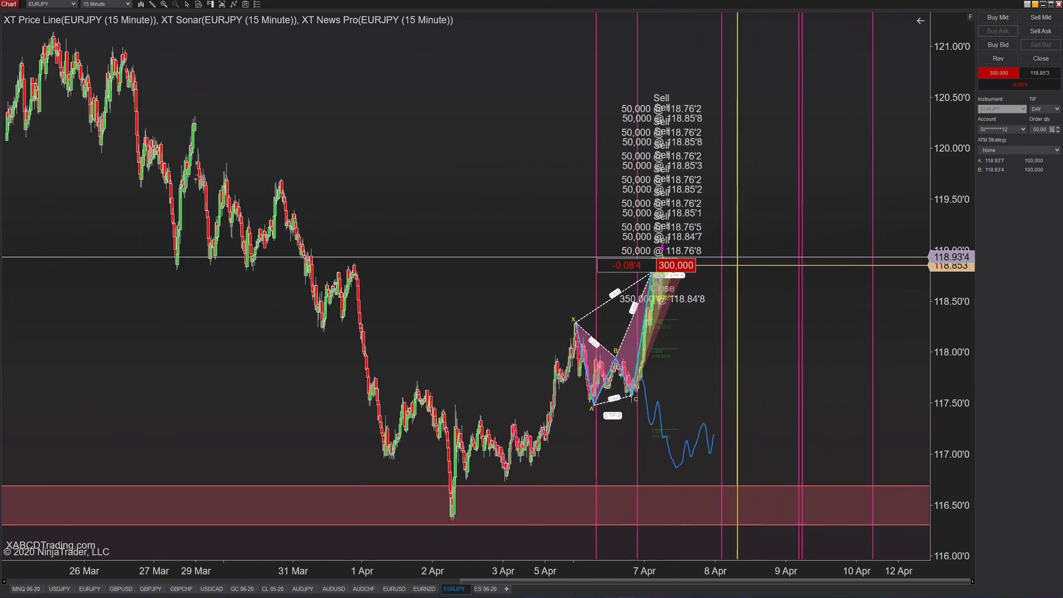
# Increase the candlestick width until neighbouring candle bodies overlap
pyautogui.hotkey('alt', 'Up')
pyautogui.hotkey('alt', 'Up')
pyautogui.hotkey('alt', 'Up')
pyautogui.hotkey('alt', 'Up')
pyautogui.hotkey('alt', 'Up')
pyautogui.hotkey('alt', 'Up')
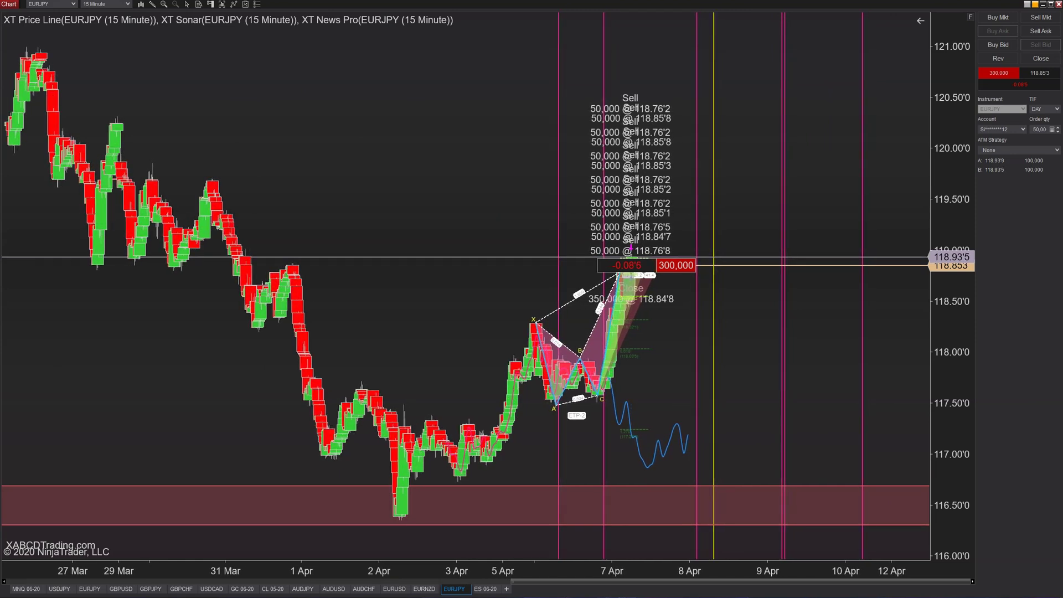
# Reduce the candlestick width until the individual candles are separated again
pyautogui.press('Down')
pyautogui.press('Down')
pyautogui.press('Down')
pyautogui.press('Up')
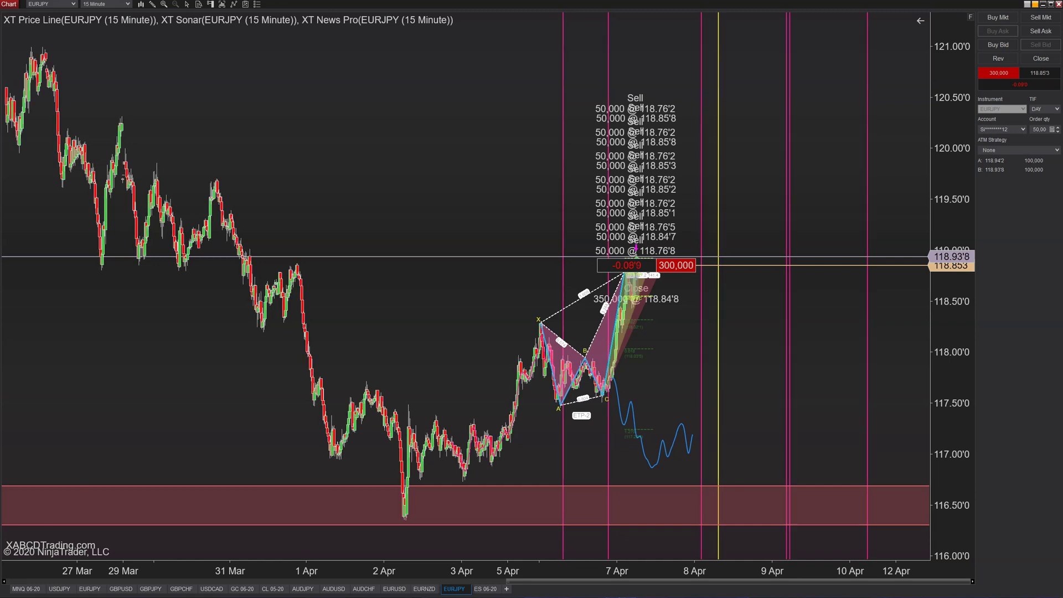
# Widen the bar spacing and bring the period from about 2 Apr to 12 Apr into view
pyautogui.hotkey('ctrl', 'Down')
pyautogui.hotkey('ctrl', 'Up')
pyautogui.hotkey('ctrl', 'Up')
pyautogui.hotkey('ctrl', 'Up')
pyautogui.hotkey('ctrl', 'Up')
pyautogui.hotkey('ctrl', 'Up')
pyautogui.press('Right')
pyautogui.press('Right')
pyautogui.press('Right')
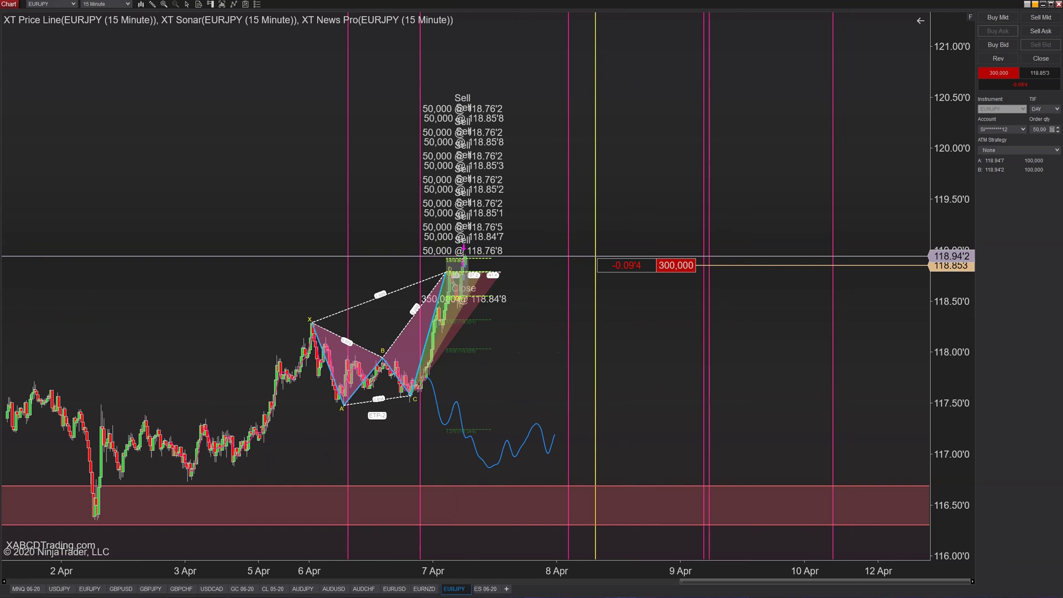
# Thin the candlesticks to narrow bars and shift the chart back so its visible range starts just before 1 Apr
pyautogui.hotkey('alt', 'Down')
pyautogui.hotkey('alt', 'Down')
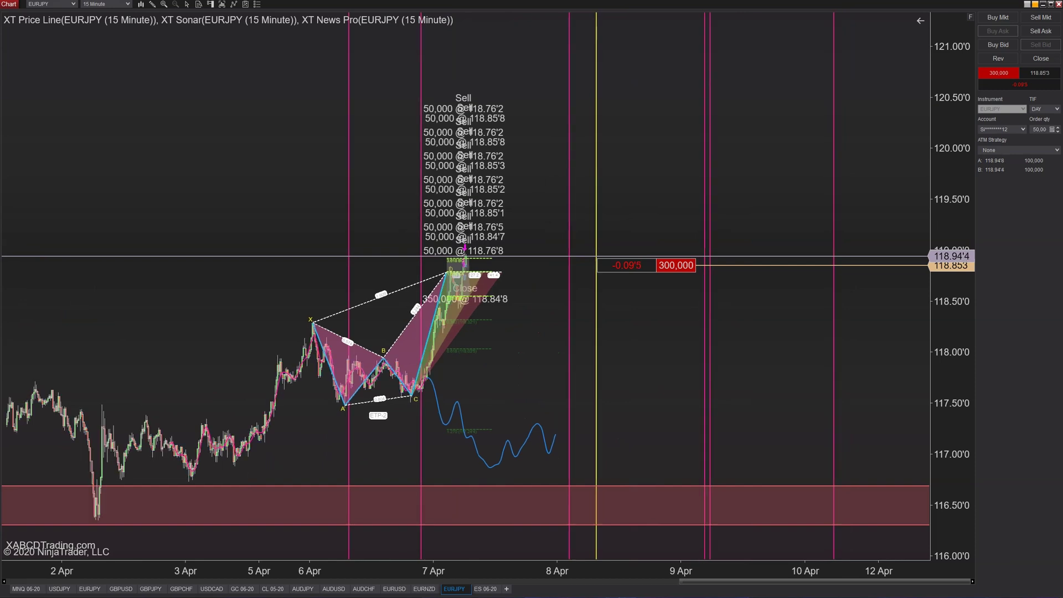
pyautogui.press('Left')
pyautogui.press('Left')
pyautogui.press('Left')
pyautogui.press('Left')
pyautogui.press('Left')
pyautogui.press('Left')
pyautogui.press('Left')
pyautogui.press('Left')
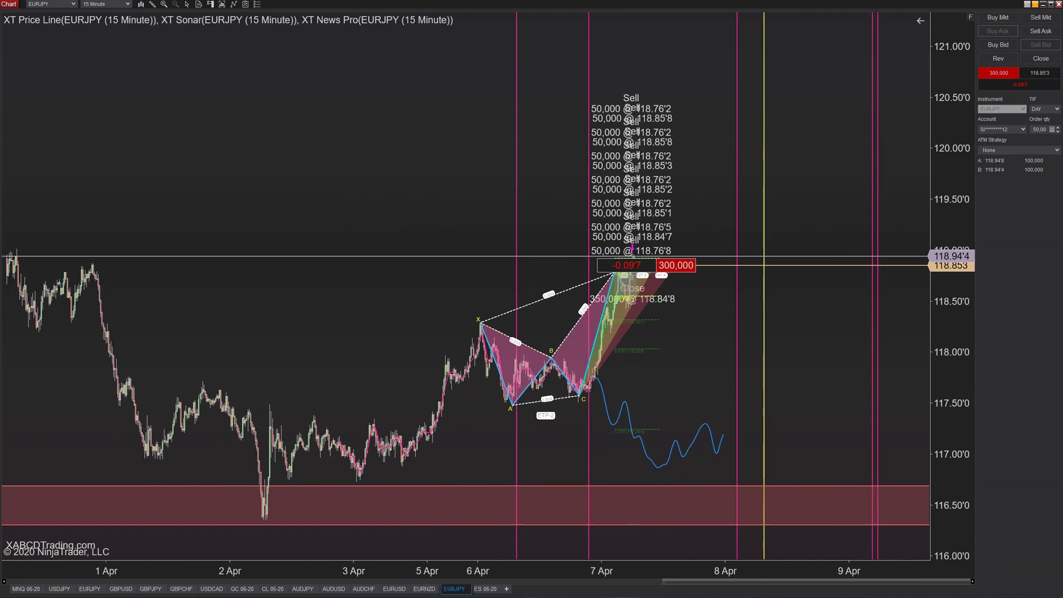
# Stretch the price scale and reposition the chart to cover prices from about 116.00 to 120.00
pyautogui.press('Up')
pyautogui.press('Up')
pyautogui.press('Up')
pyautogui.press('Up')
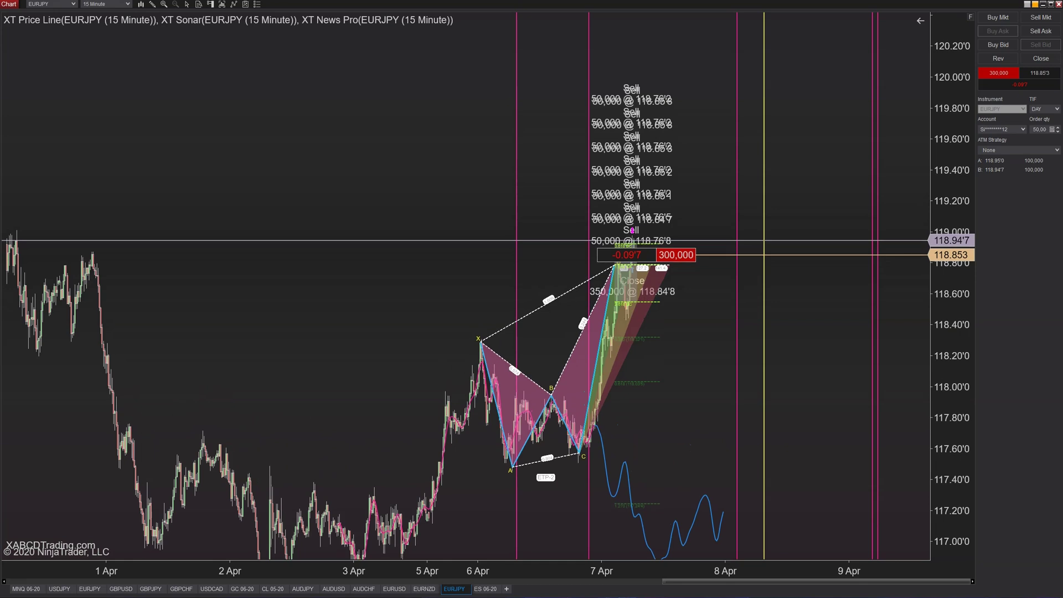
pyautogui.press('Left')
pyautogui.press('Left')
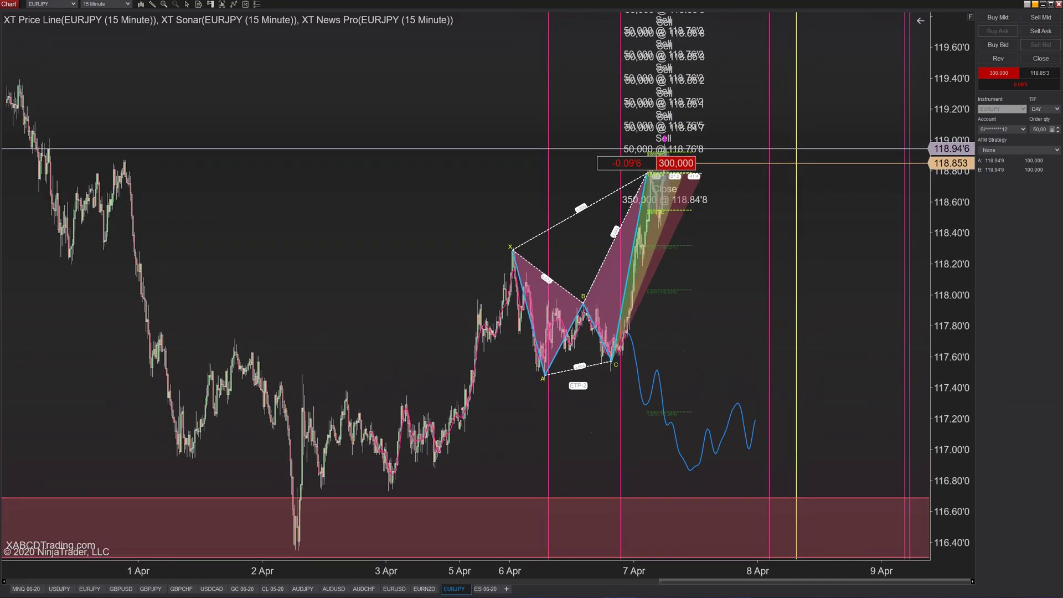
pyautogui.press('Down')
pyautogui.press('Down')
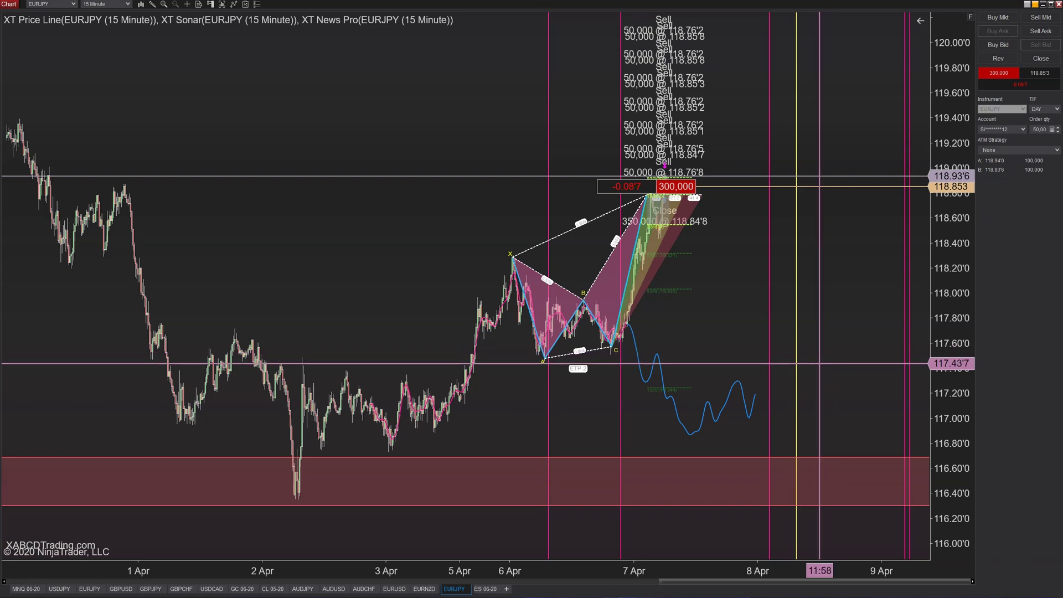
# Turn off the crosshair on the EURJPY chart and keep the standard pointer as the chart cursor
pyautogui.middleClick(819, 363)
pyautogui.middleClick(820, 357)
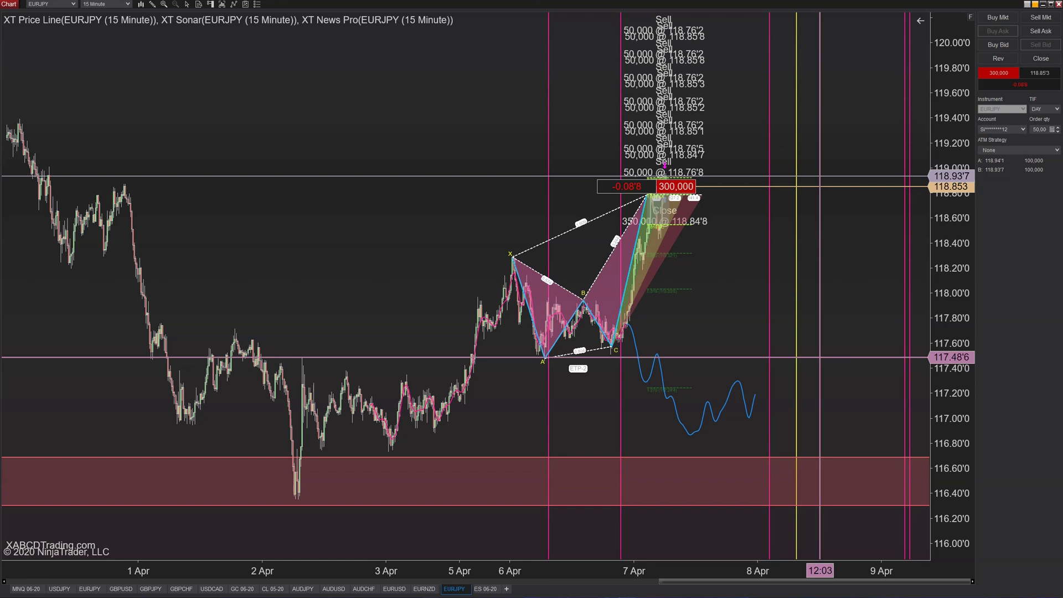
pyautogui.middleClick(820, 357)
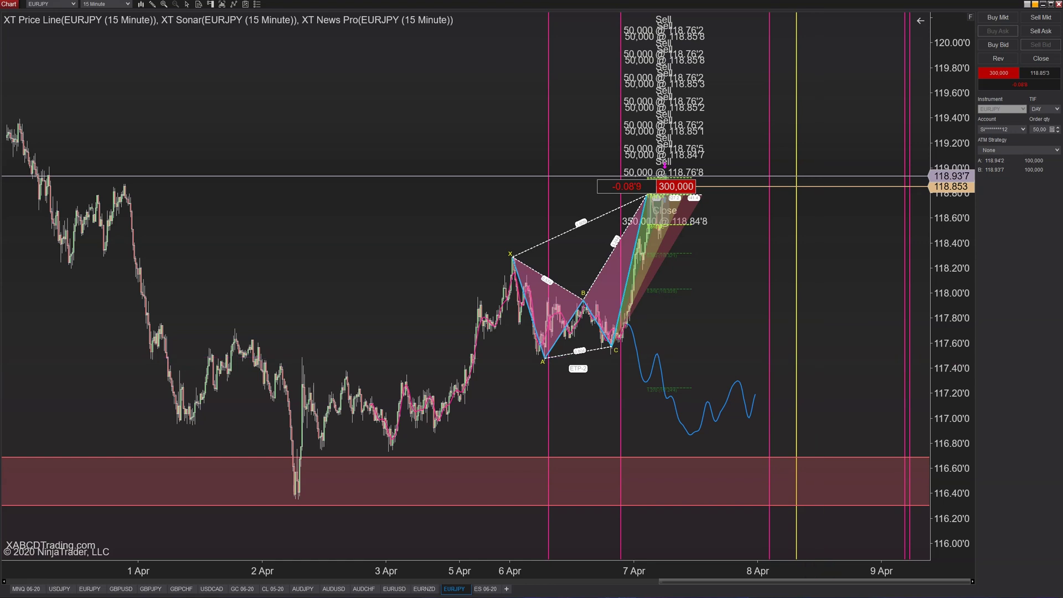
pyautogui.middleClick(813, 357)
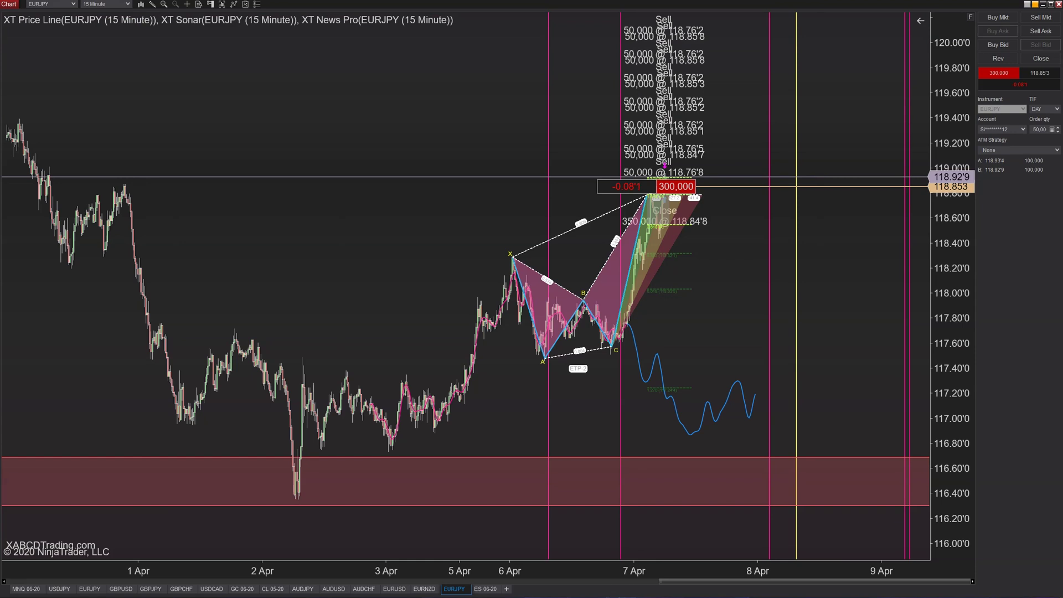
pyautogui.click(187, 4)
pyautogui.click(216, 15)
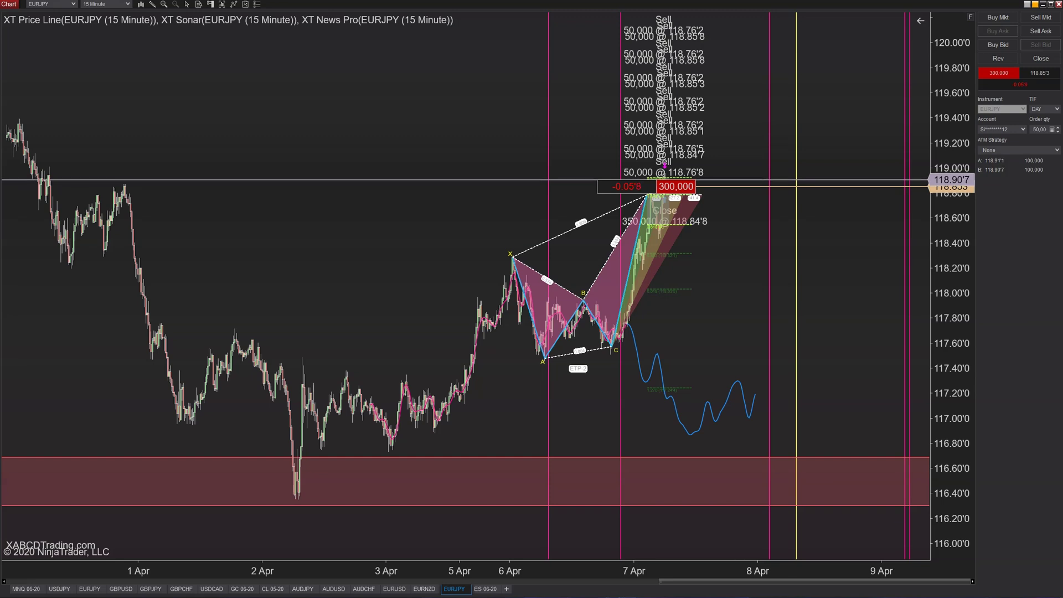
# Open the EURJPY data series properties and set Plot executions to Markers only
pyautogui.scroll(-2, 465, 285)
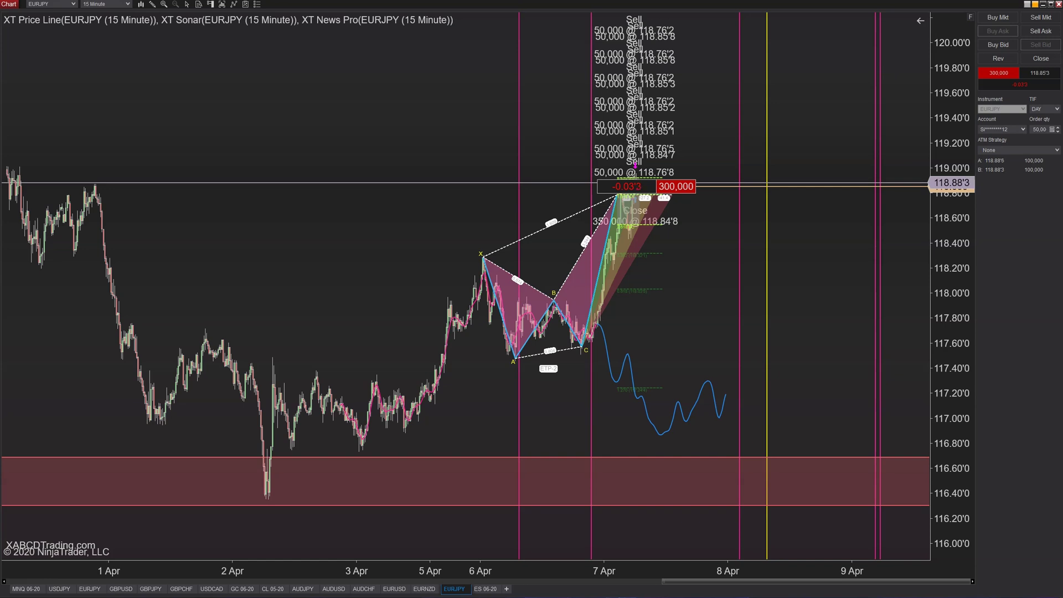
pyautogui.rightClick(456, 96)
pyautogui.click(492, 126)
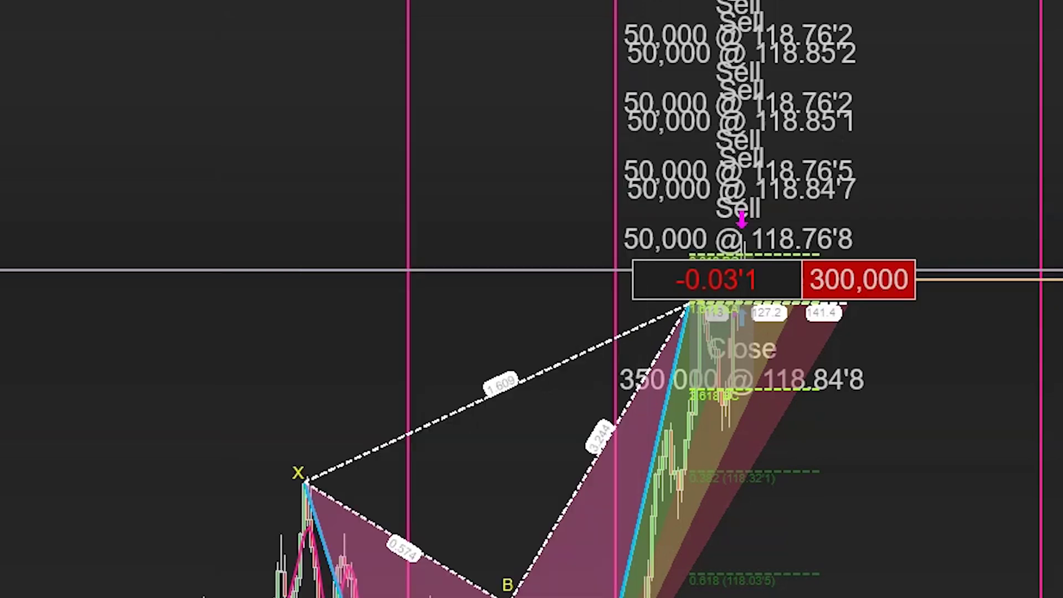
pyautogui.hotkey('ctrl', 'f')
pyautogui.scroll(-10, 720, 471)
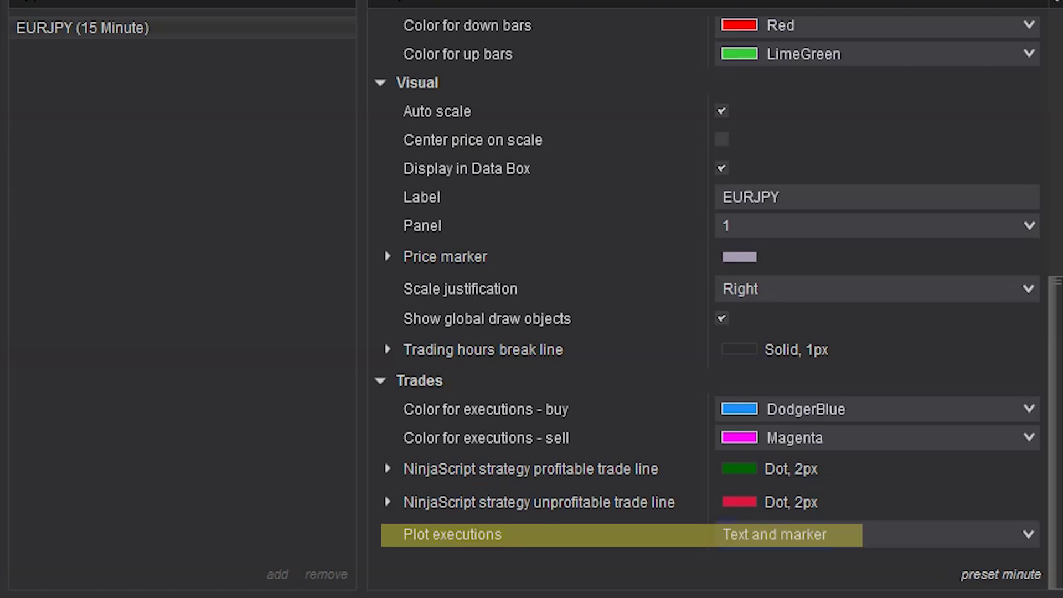
pyautogui.click(876, 534)
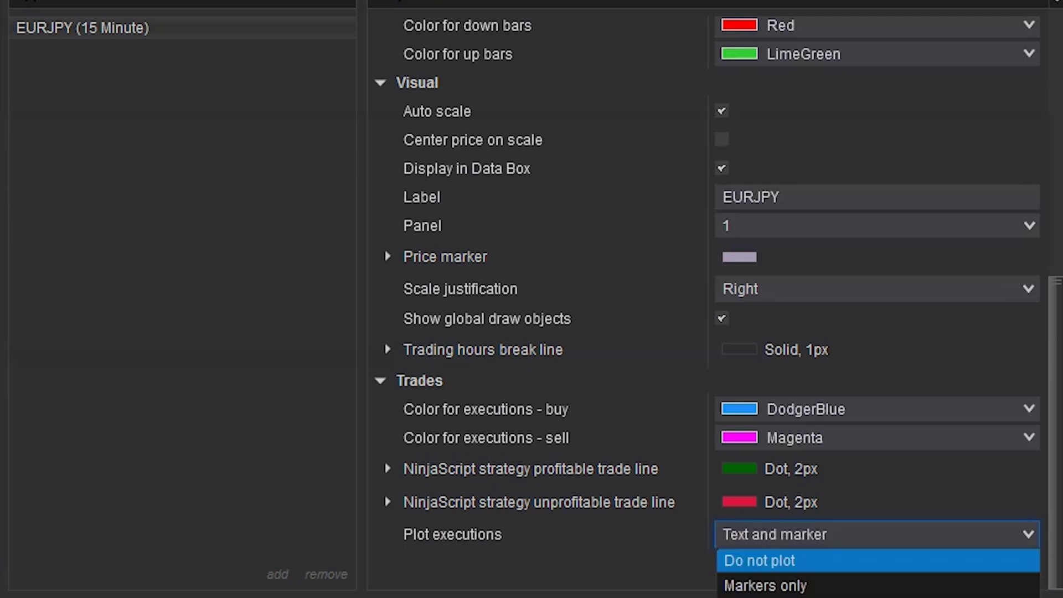
pyautogui.click(876, 584)
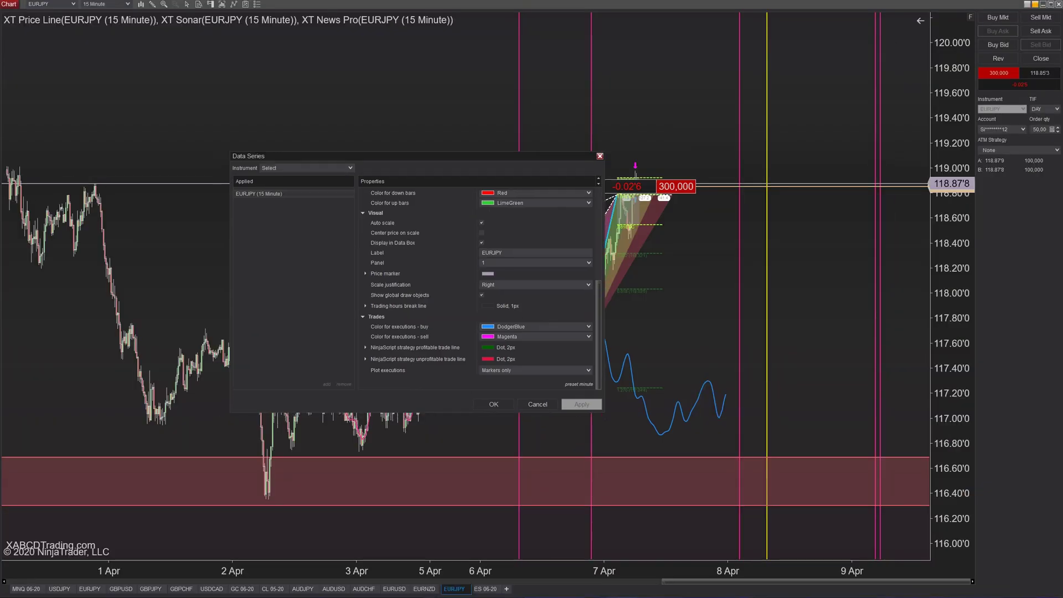
# Set Plot executions to Do not plot, apply the change to the chart and close the data series properties
pyautogui.click(534, 370)
pyautogui.click(532, 380)
pyautogui.click(581, 404)
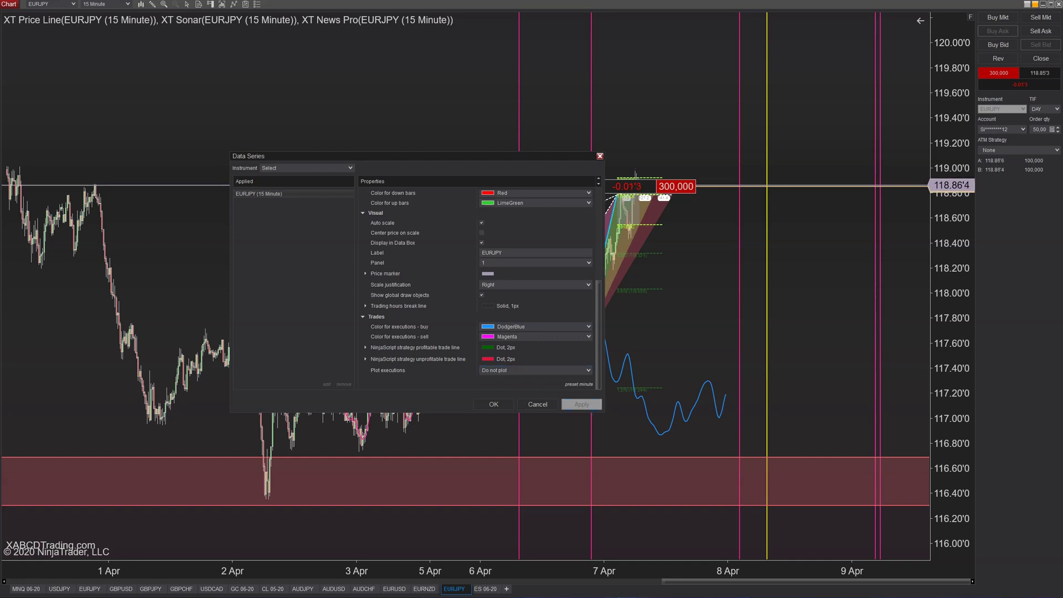
pyautogui.click(599, 156)
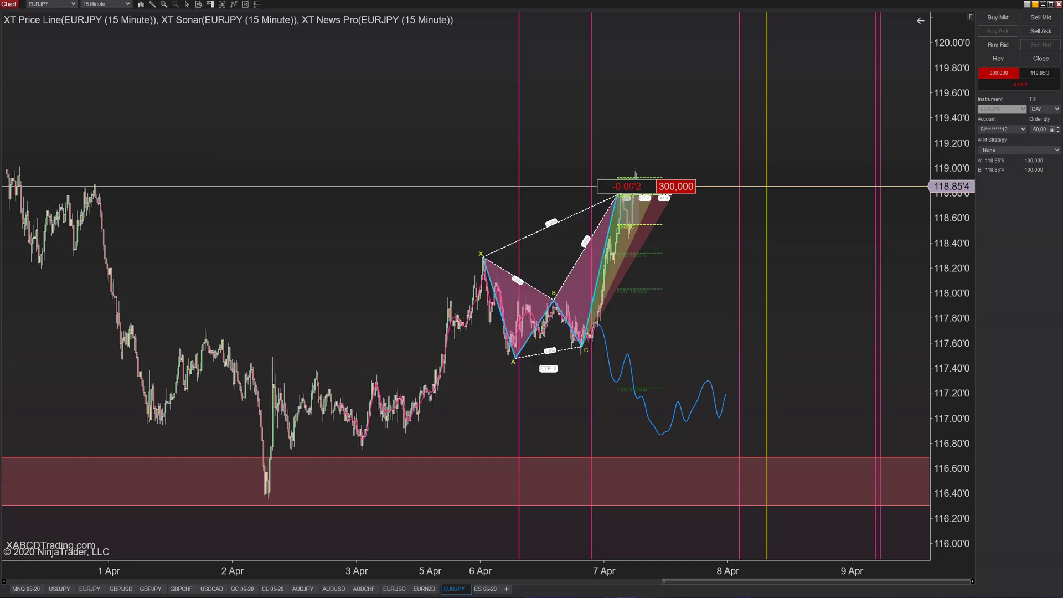